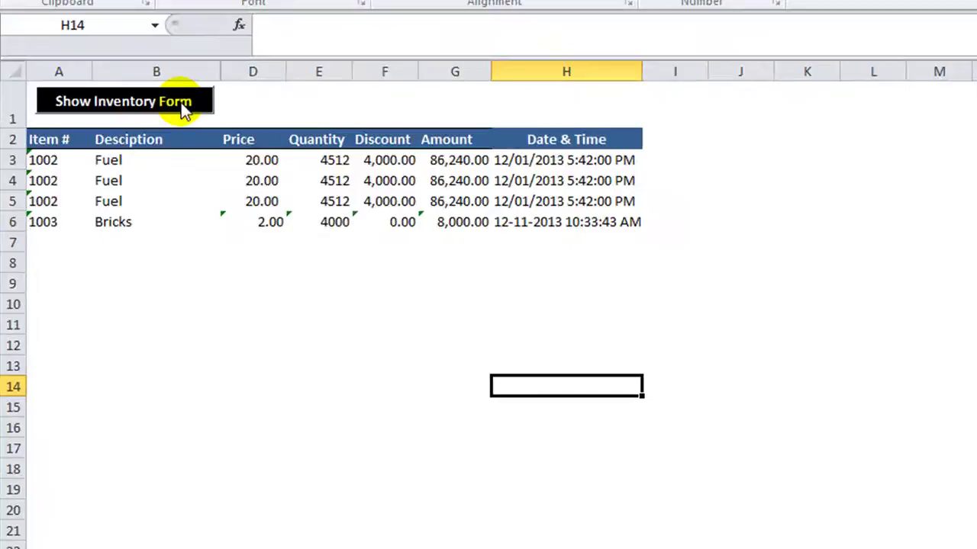
- Look through the sales, purchases and item list sheets of the inventory workbook, ending on the sales sheet
key(ctrl+Page_Down)
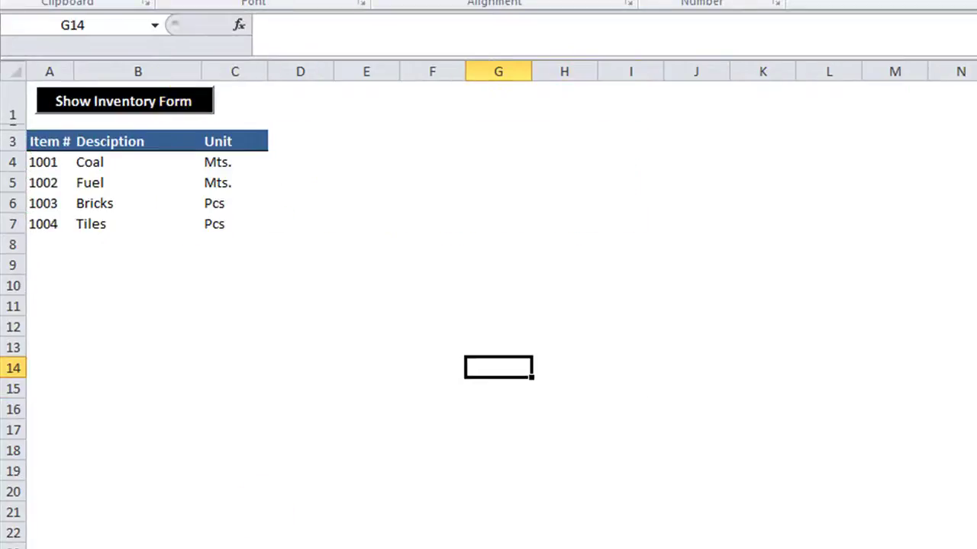
key(ctrl+Page_Up)
right_click(214, 548)
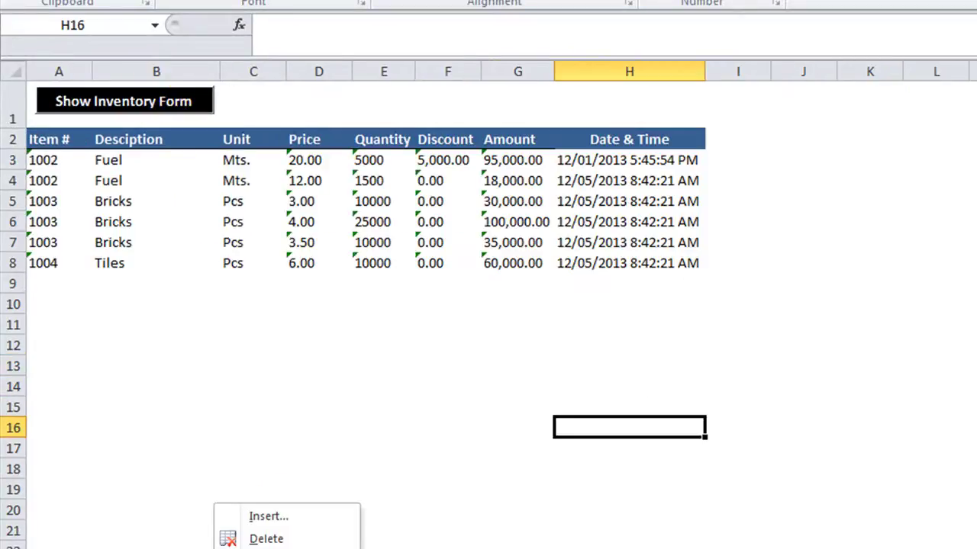
key(Escape)
key(ctrl+Page_Down)
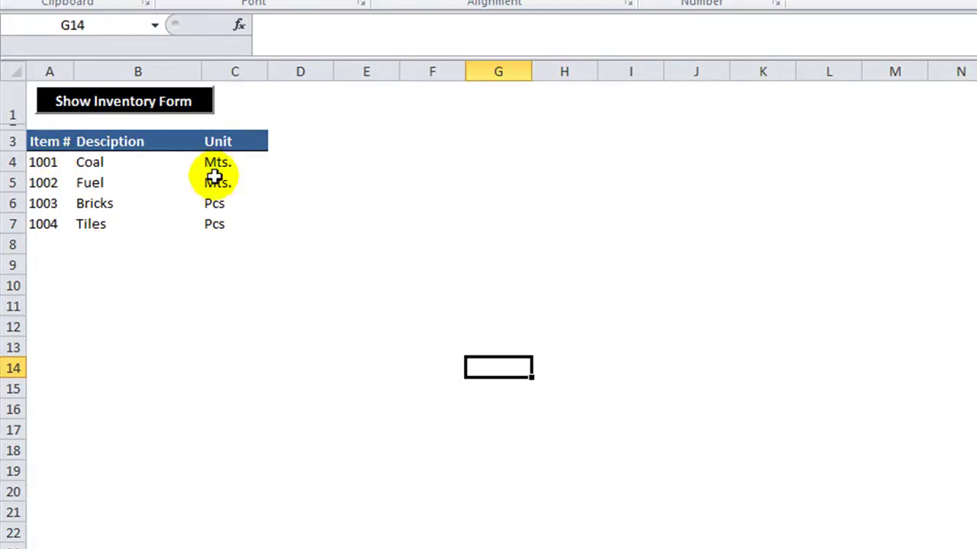
click(83, 548)
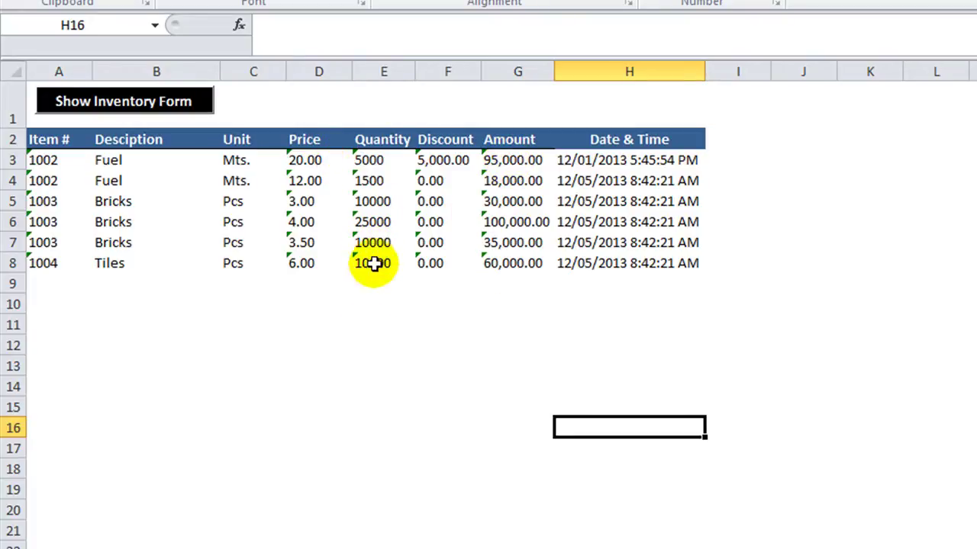
click(198, 364)
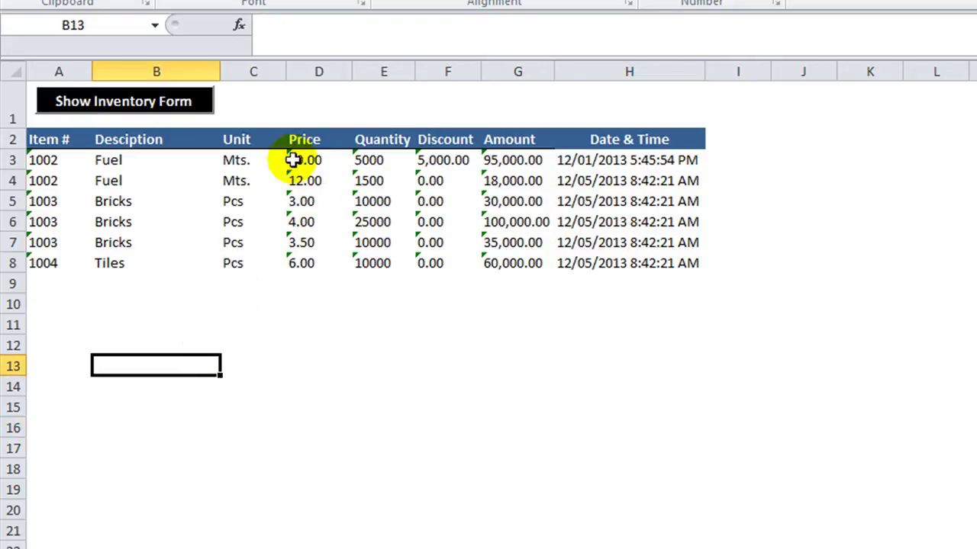
click(149, 104)
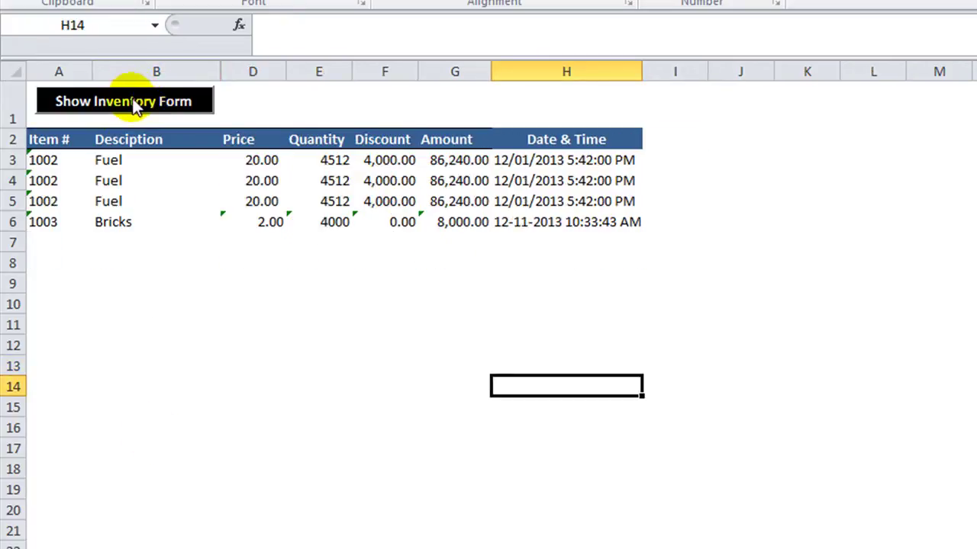
- Open the inventory form from the sales sheet, move it clear of the window edge and select item 1001 for a purchase
click(134, 106)
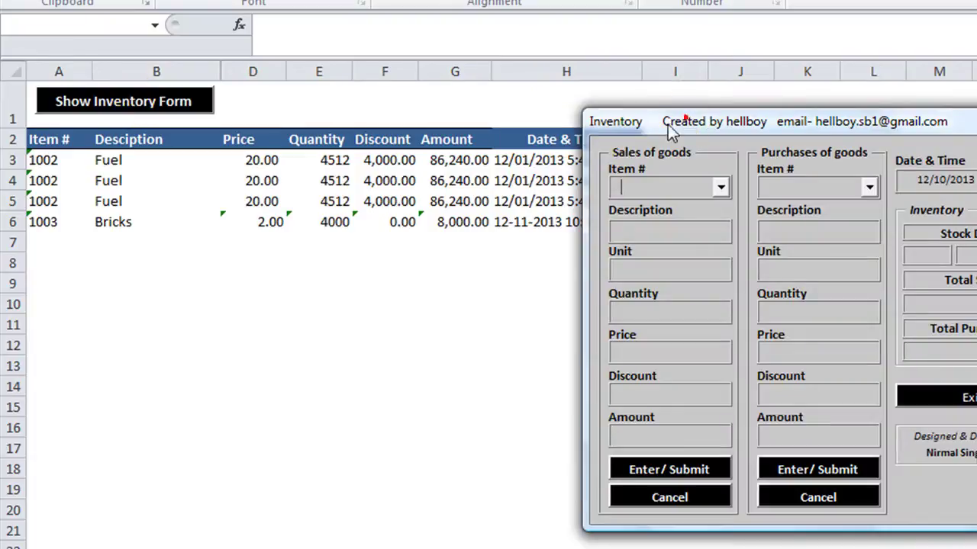
drag(670, 131, 500, 183)
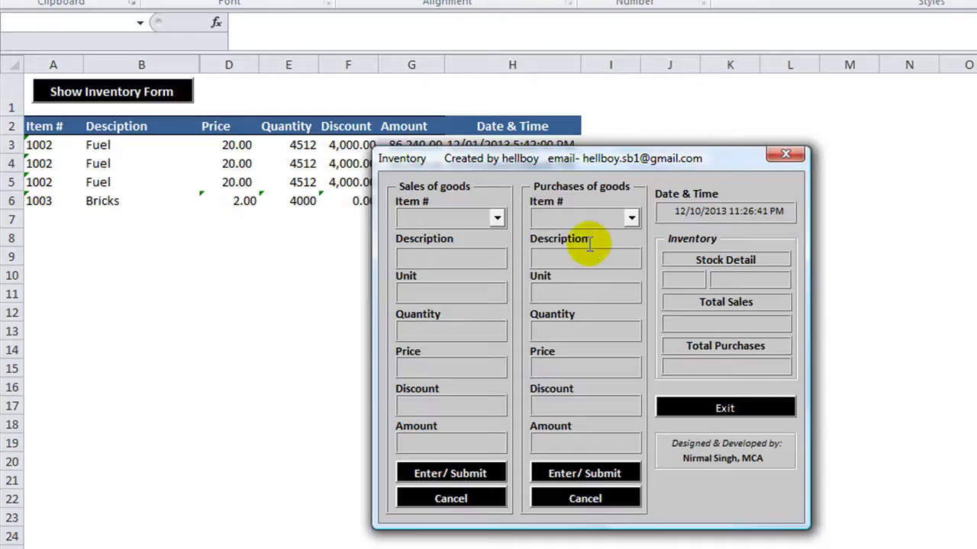
key(Tab)
click(498, 219)
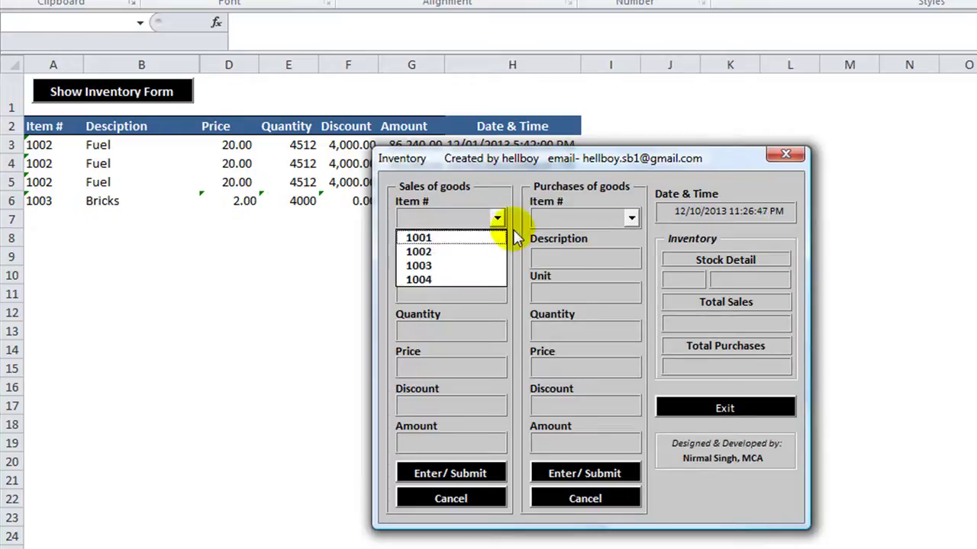
click(631, 218)
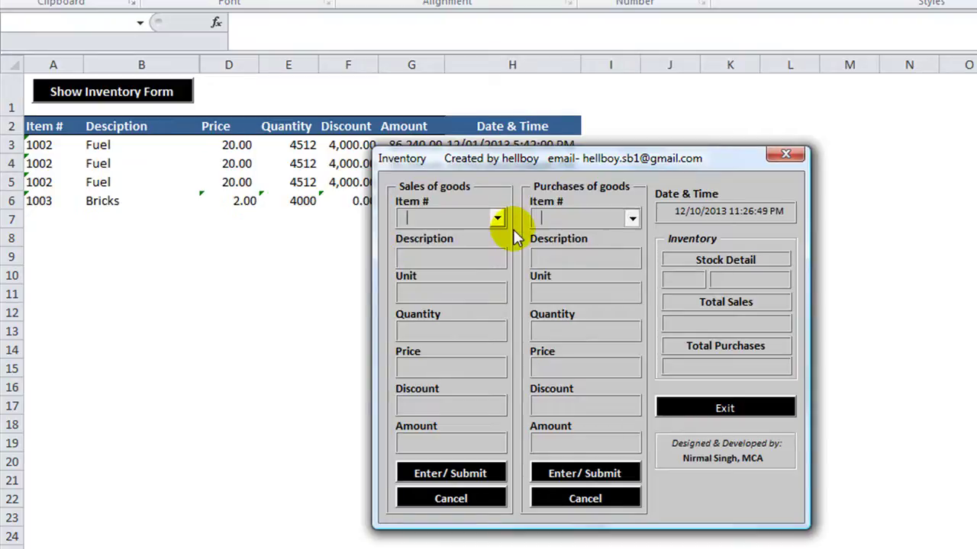
click(621, 237)
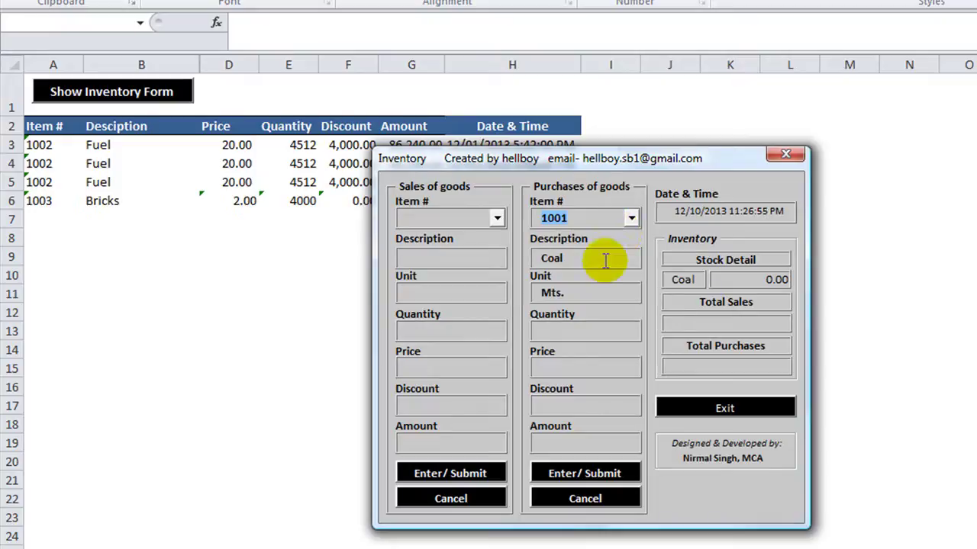
- Enter quantity 200, price 10 and discount 30 for the coal purchase and submit it
key(Tab)
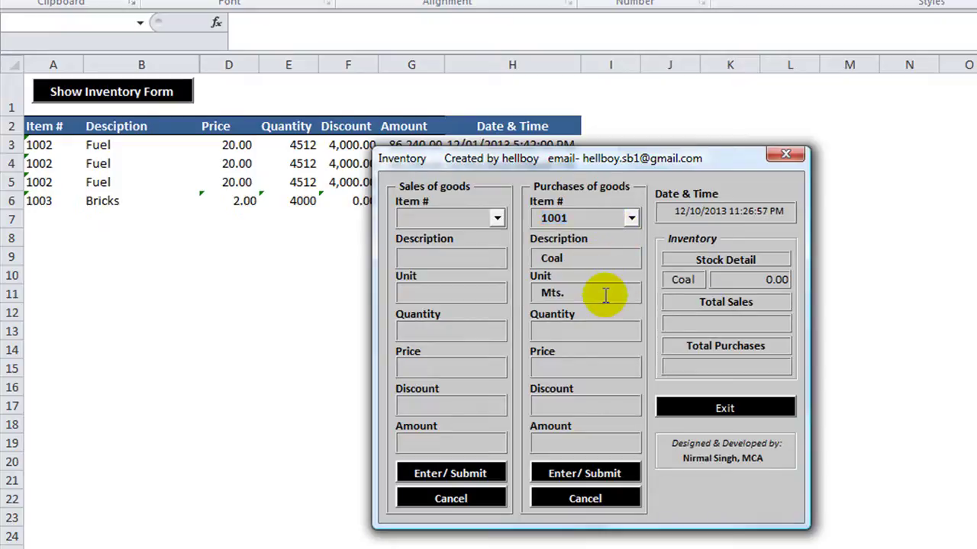
text(200)
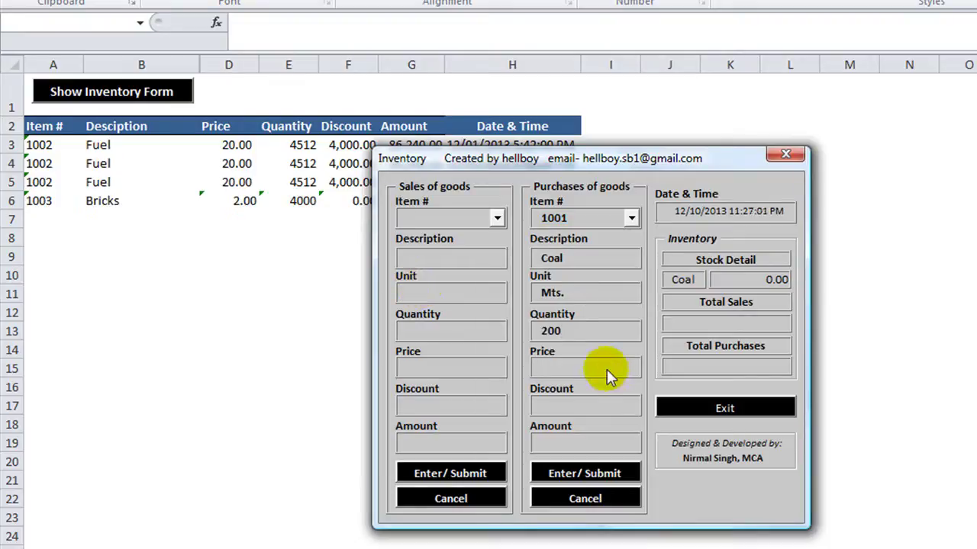
key(Tab)
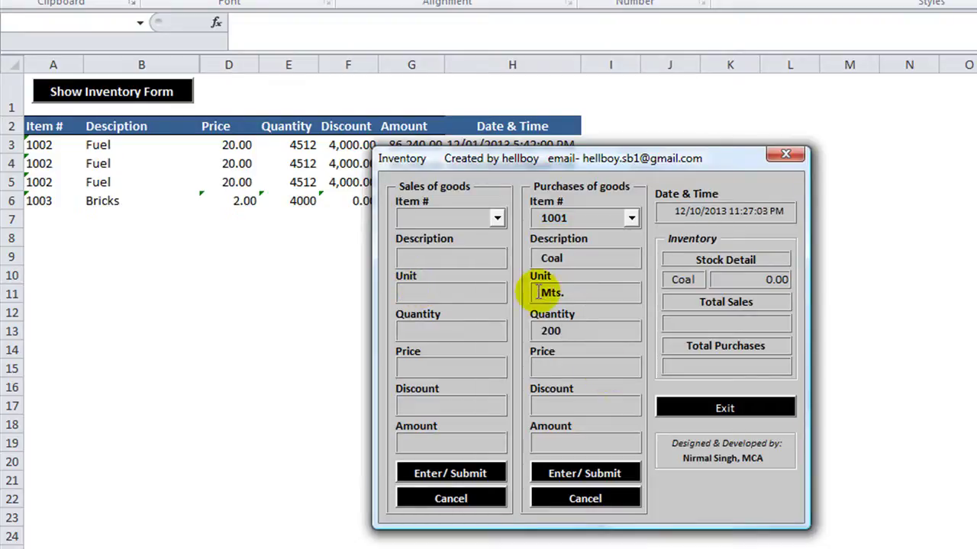
text(10)
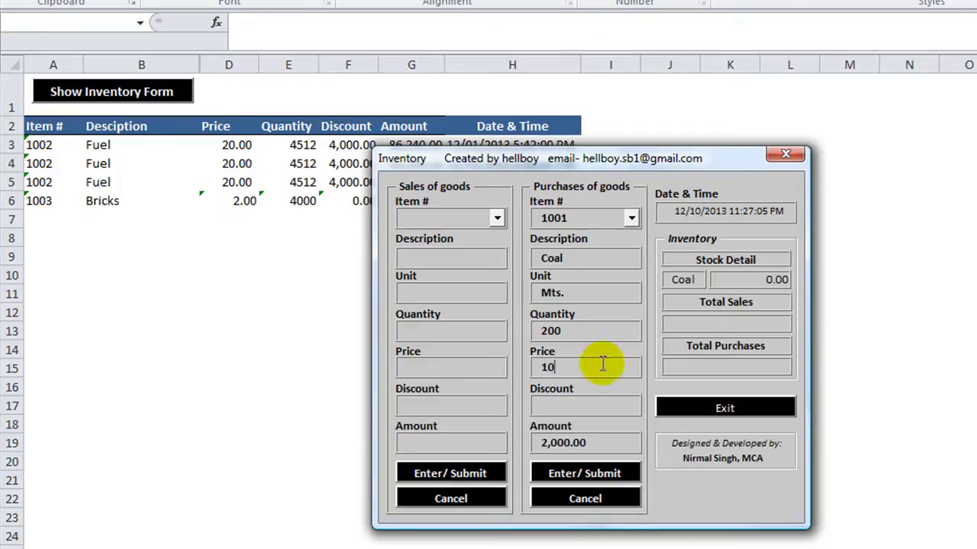
key(Tab)
text(30)
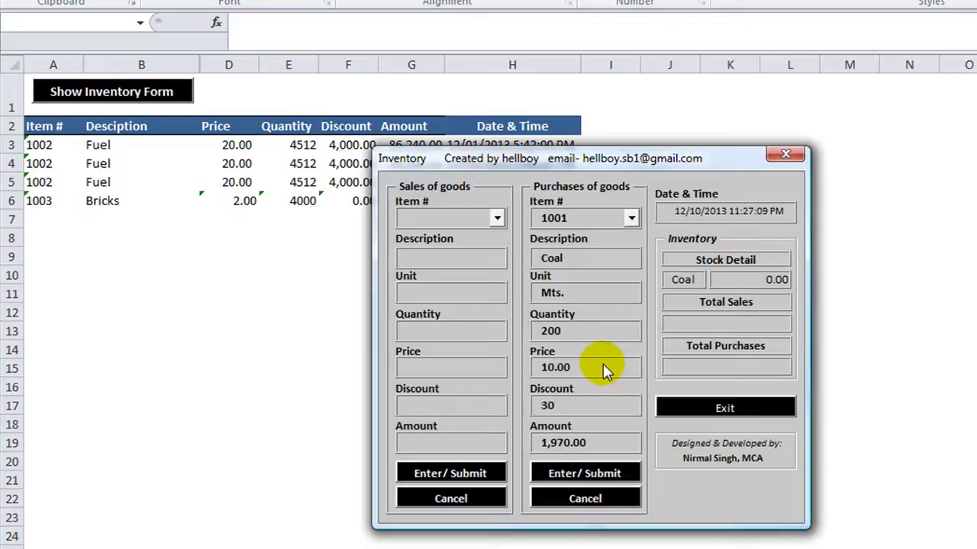
click(586, 474)
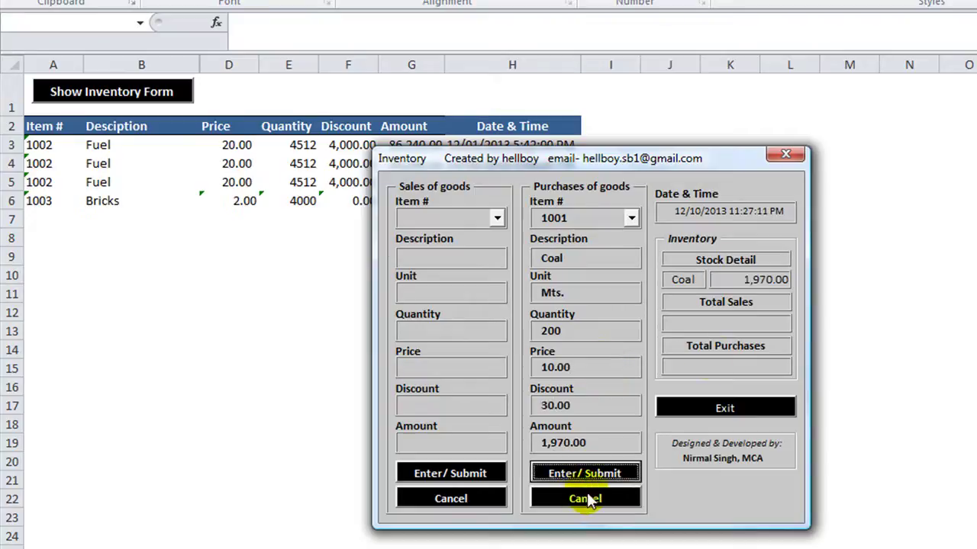
- Close the inventory form and examine the new coal row in the purchases sheet
click(784, 159)
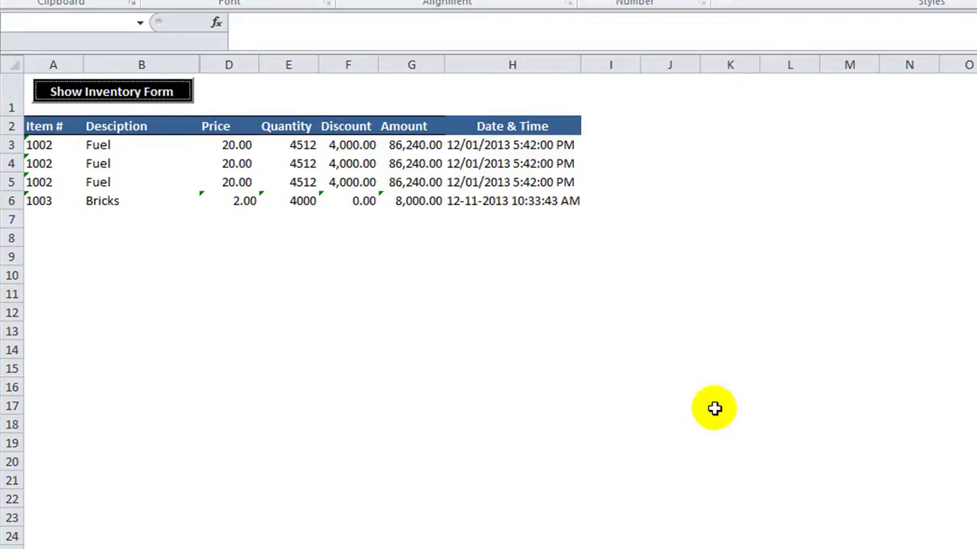
click(511, 353)
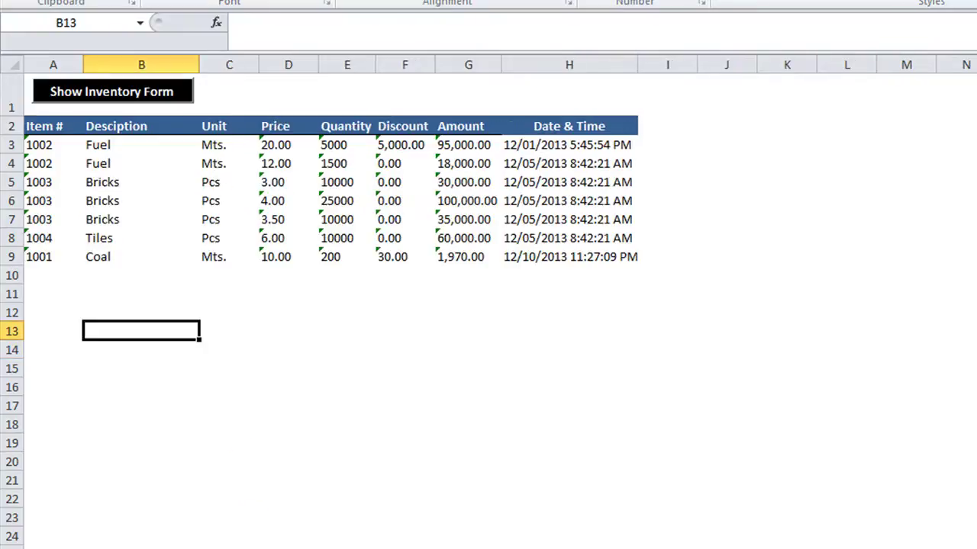
click(246, 328)
drag(212, 256, 552, 295)
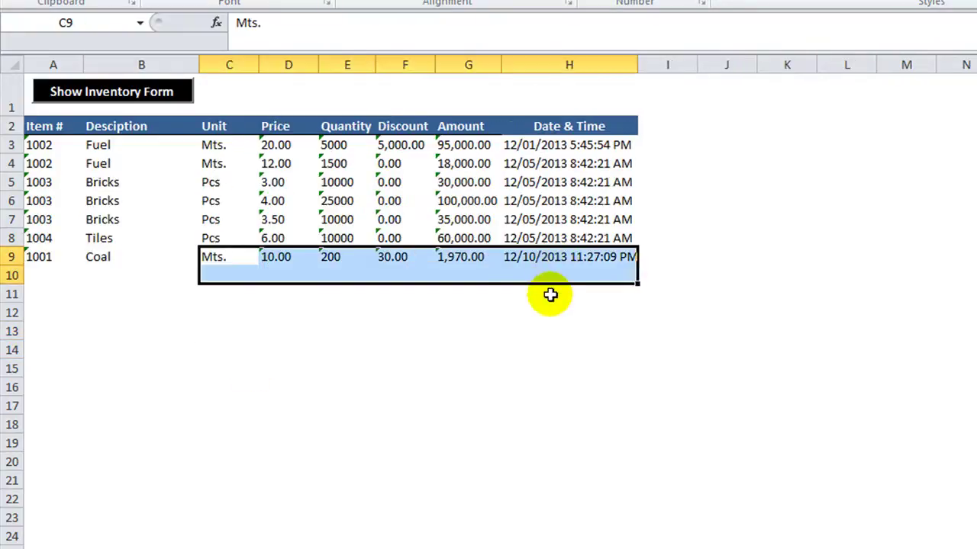
click(552, 295)
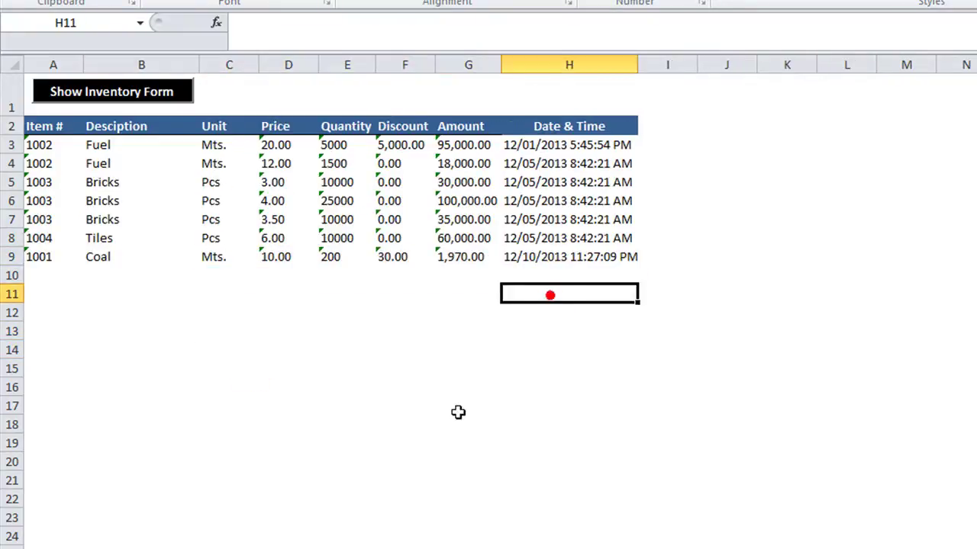
- Reopen the inventory form from the purchases sheet and select item 1001 under sales of goods
click(123, 92)
key(alt+Down)
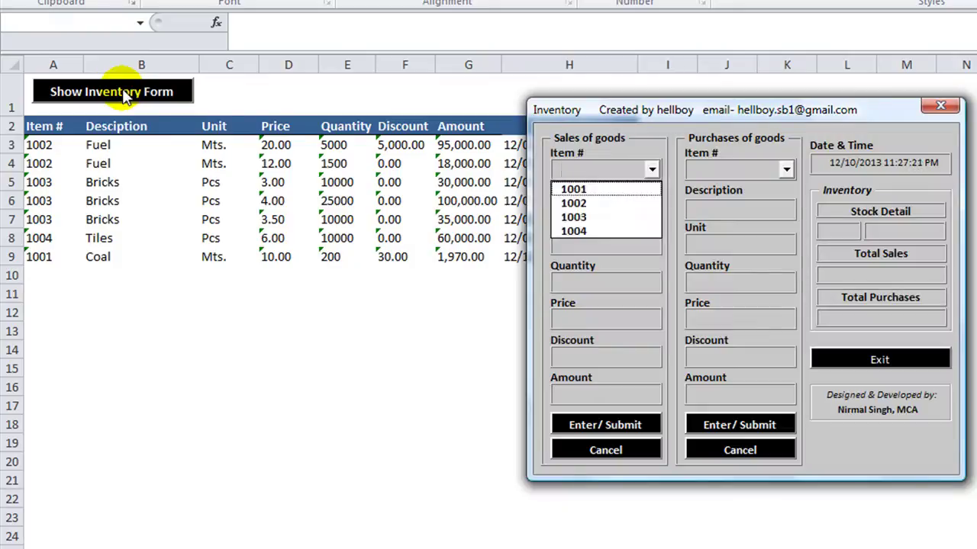
key(Down)
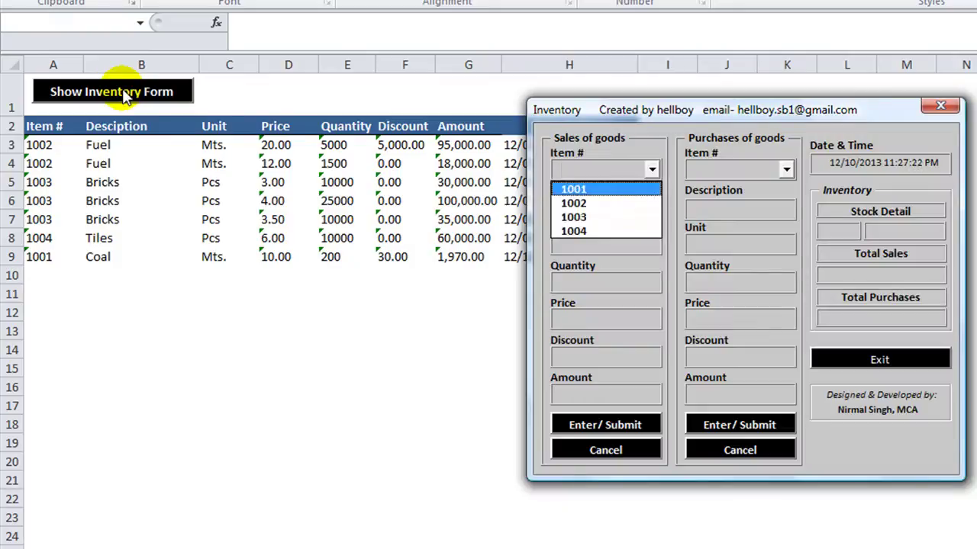
click(643, 190)
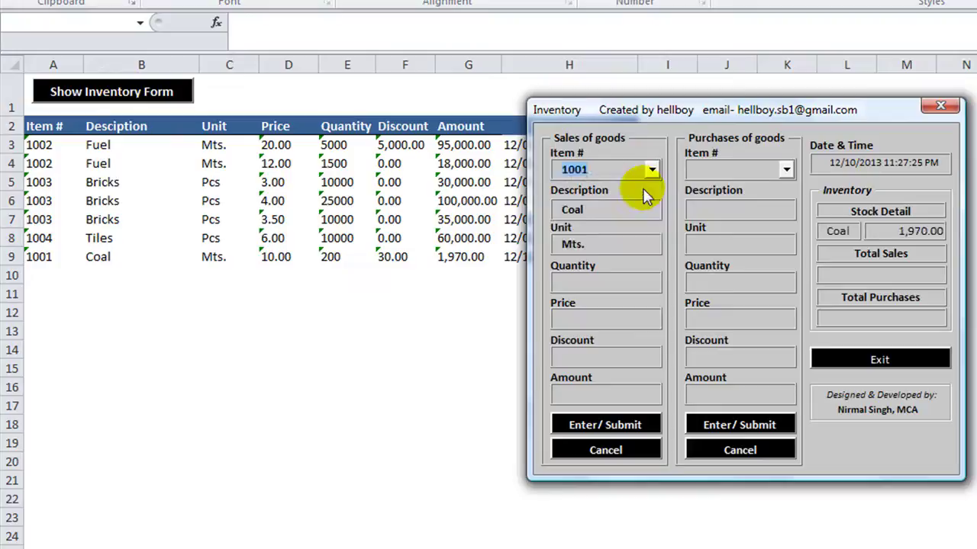
- Enter quantity 150 and price 20 for the coal sale, leave the discount empty and submit it
key(Tab)
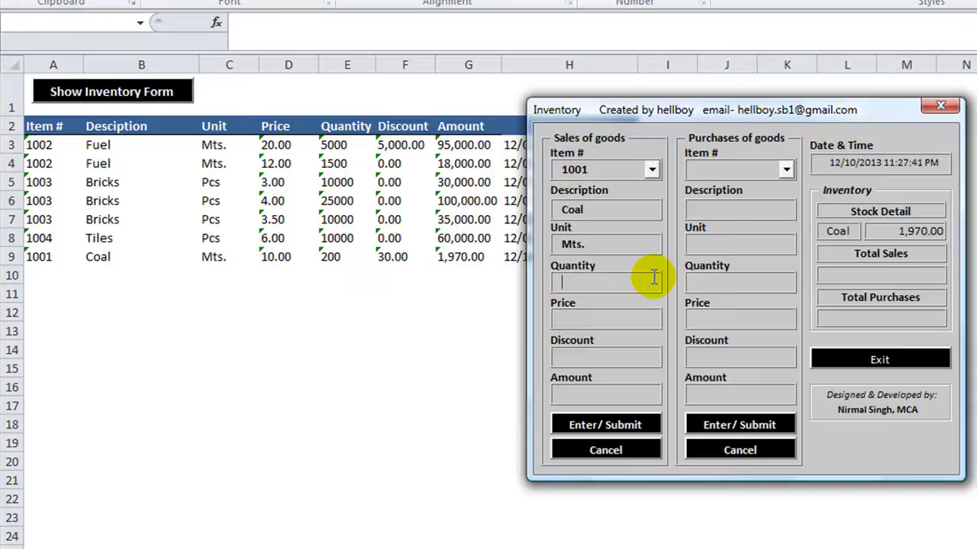
text(150)
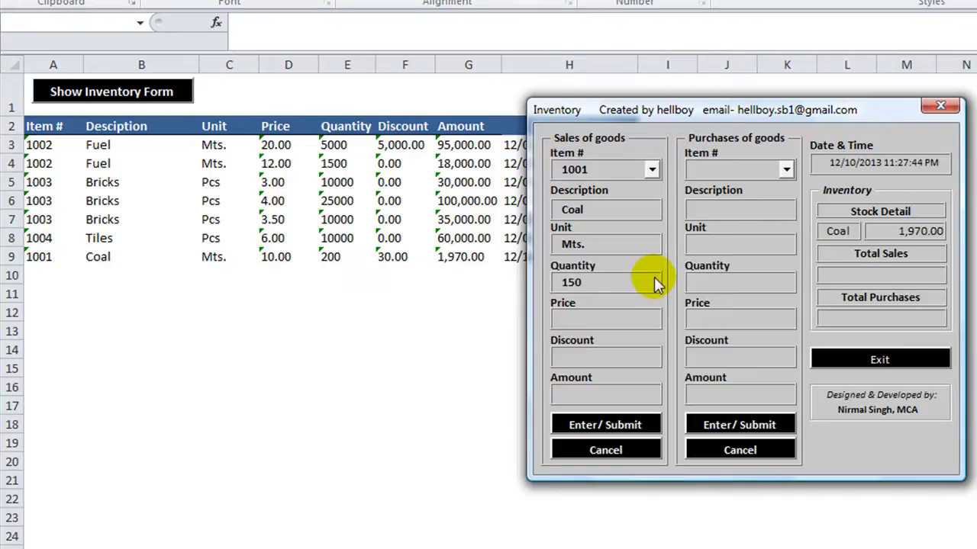
key(Tab)
text(20)
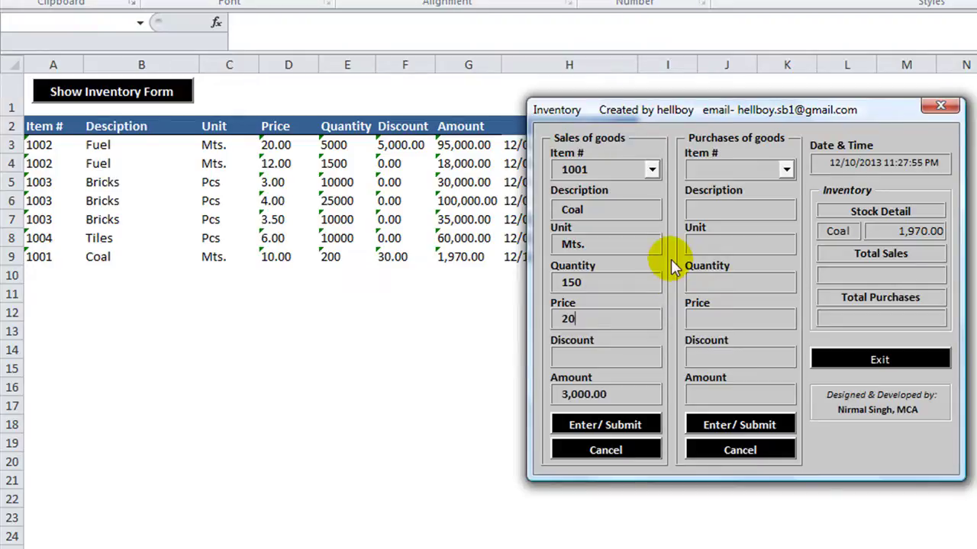
click(616, 429)
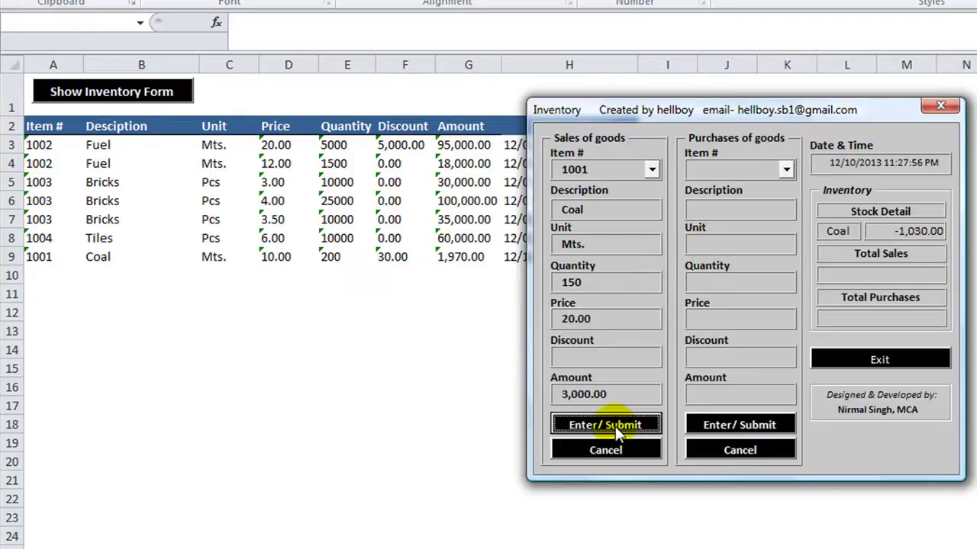
- Exit the inventory form and switch to the sheet that lists the items with their units
click(863, 361)
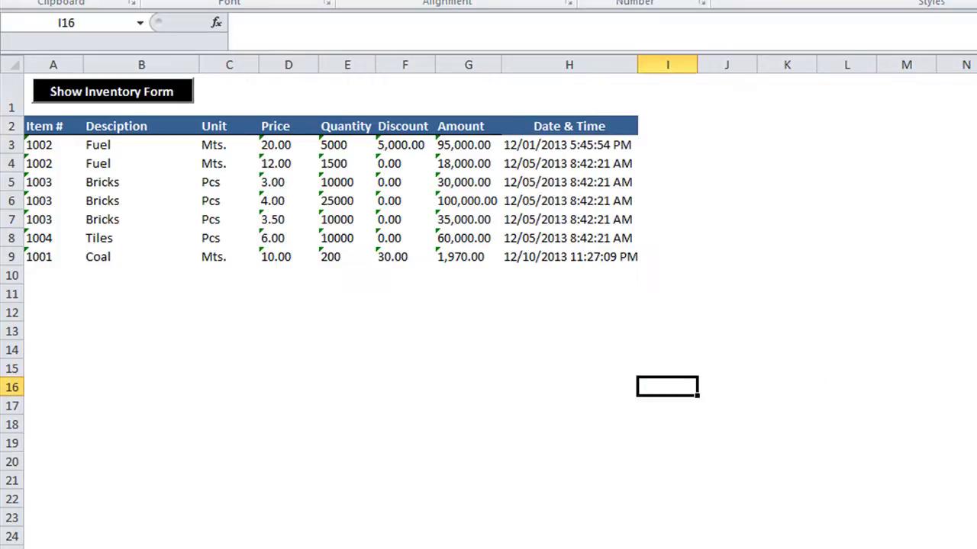
click(174, 546)
click(122, 547)
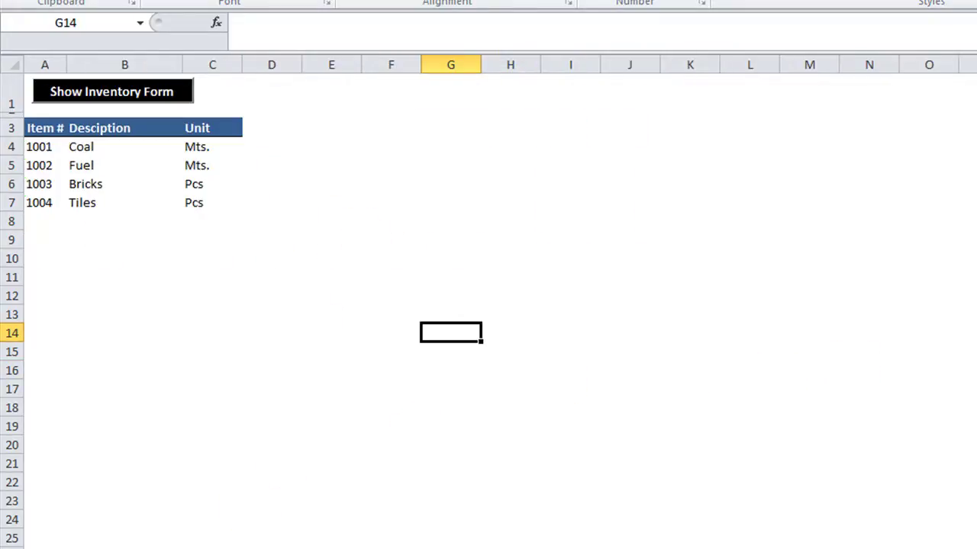
- Reopen the inventory form and check the stock detail and total sales for items 1001 and 1002, returning to 1001
click(133, 92)
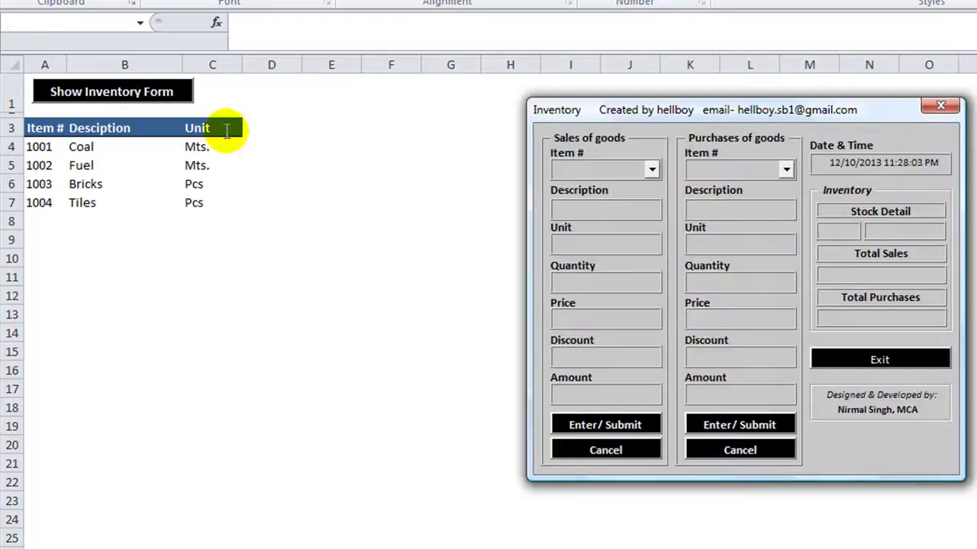
click(651, 171)
click(649, 186)
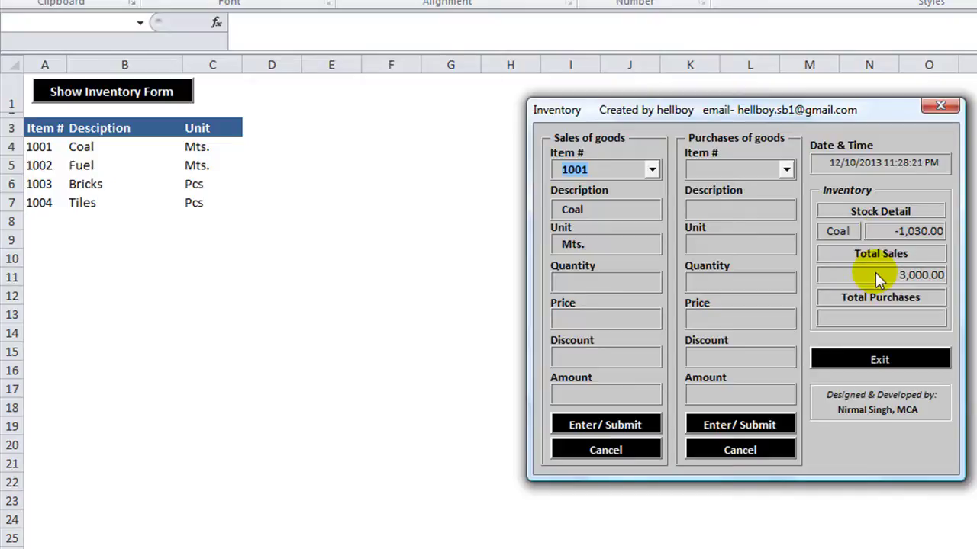
click(650, 172)
click(647, 203)
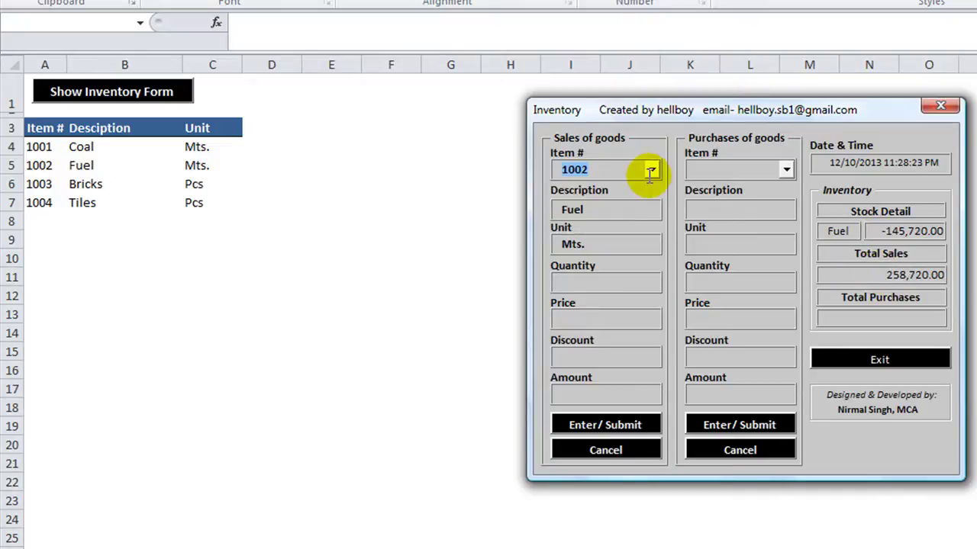
click(651, 169)
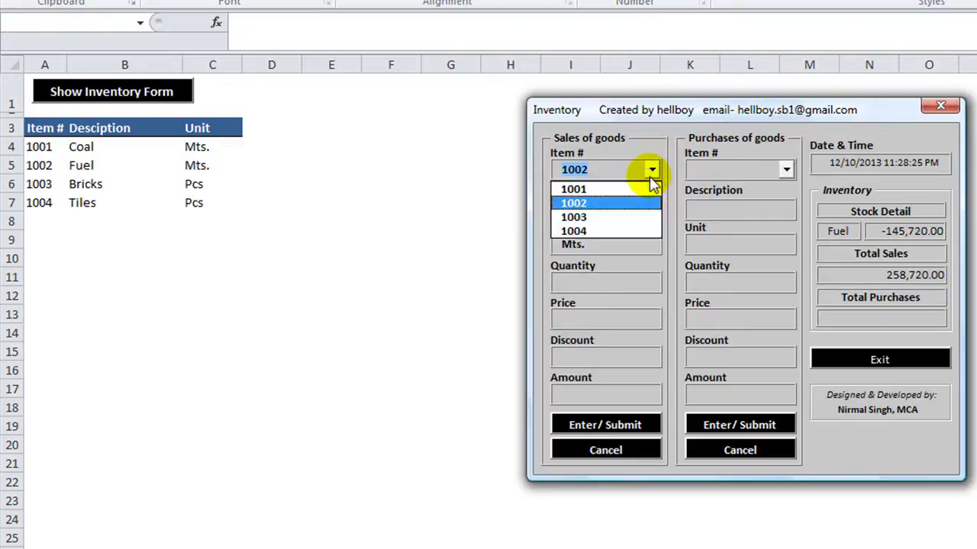
click(651, 184)
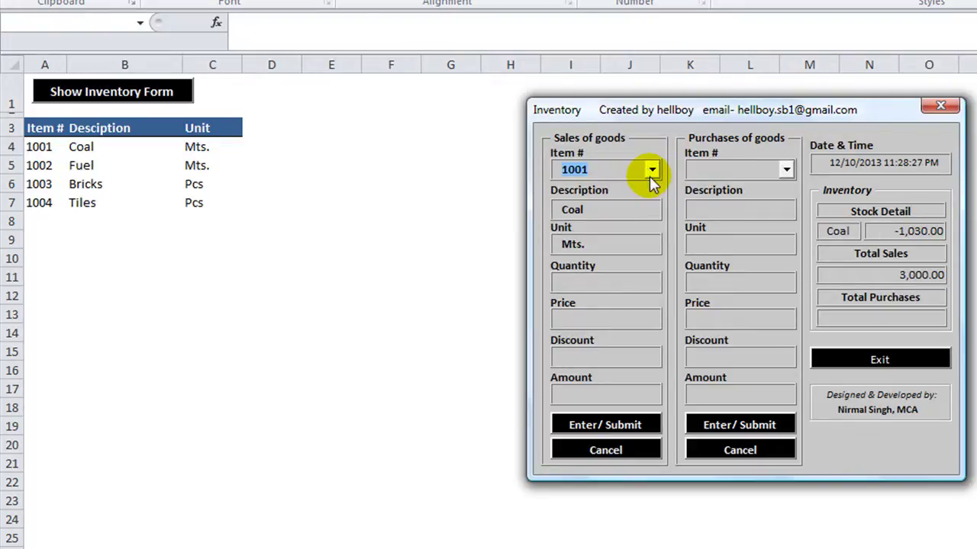
- Restart the inventory form, check the stock detail and total sales for items 1004 and 1003 under sales of goods, and close the form
click(938, 105)
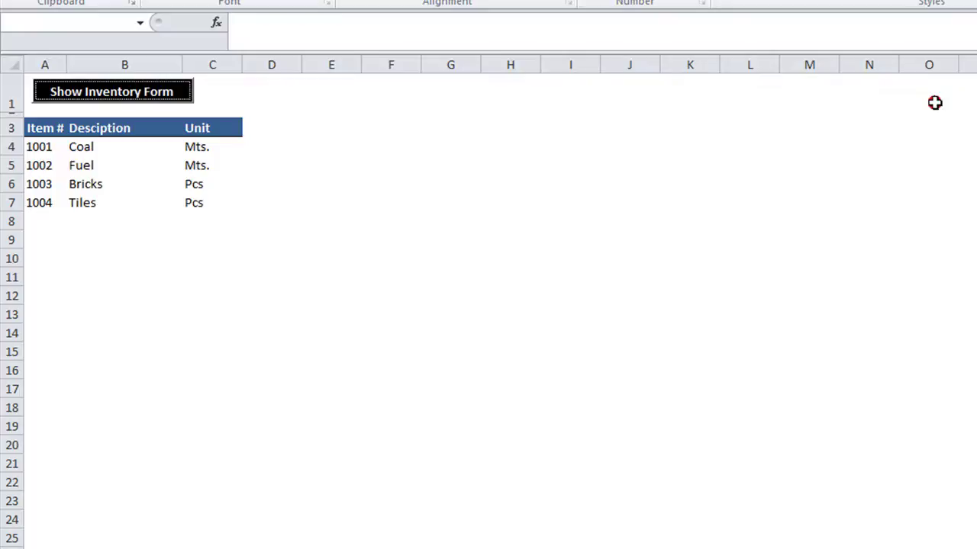
click(61, 92)
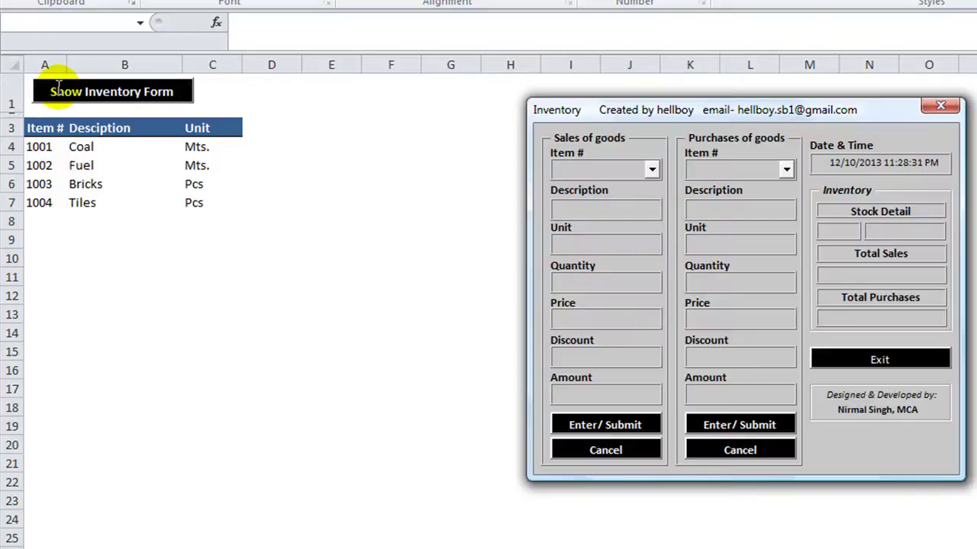
click(650, 168)
click(574, 229)
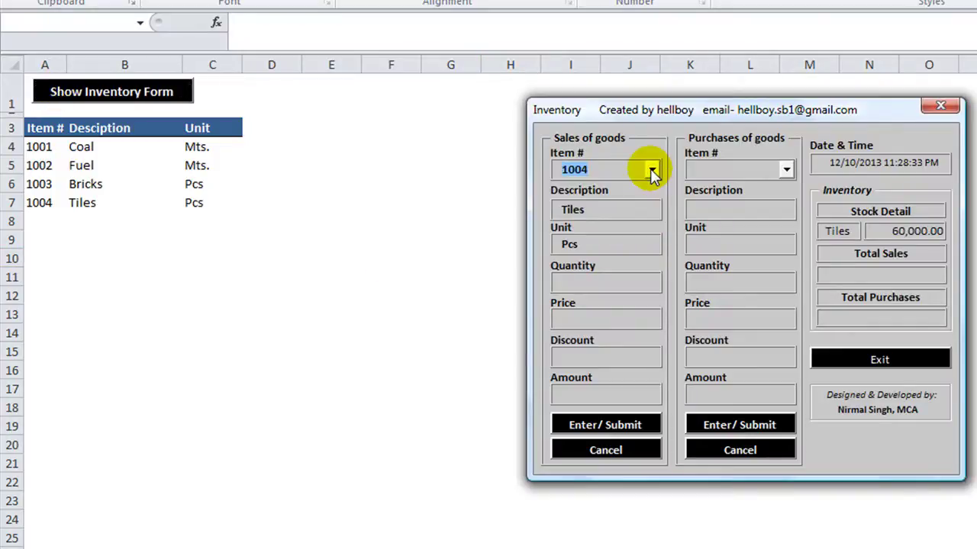
click(651, 170)
click(635, 215)
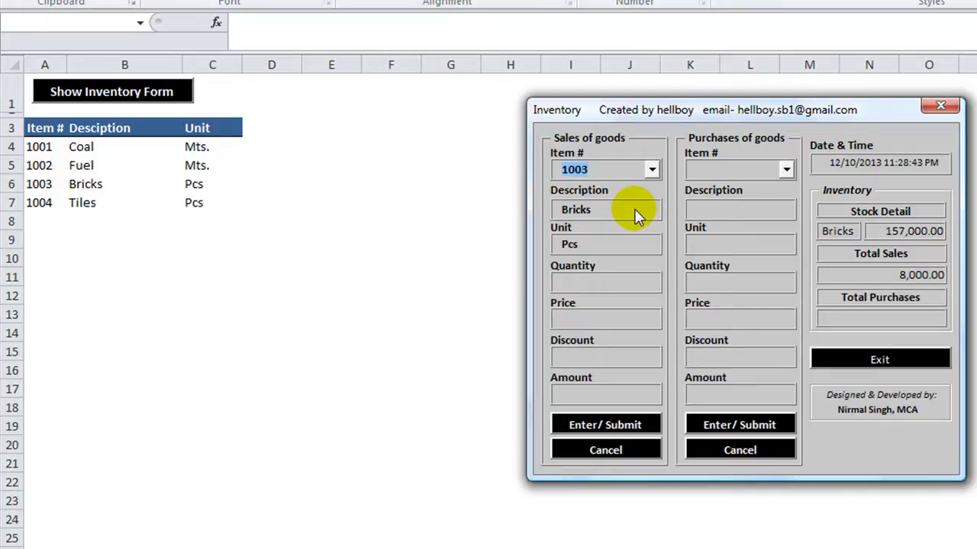
key(alt+F4)
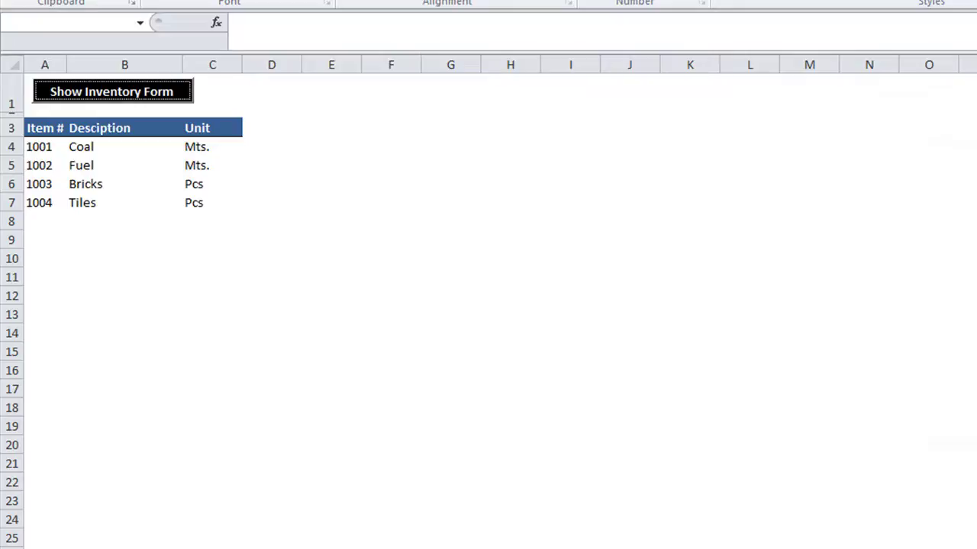
- Switch to the sales sheet and inspect the price, quantity, discount and amount of the Bricks sale
key(ctrl+Page_Down)
click(284, 299)
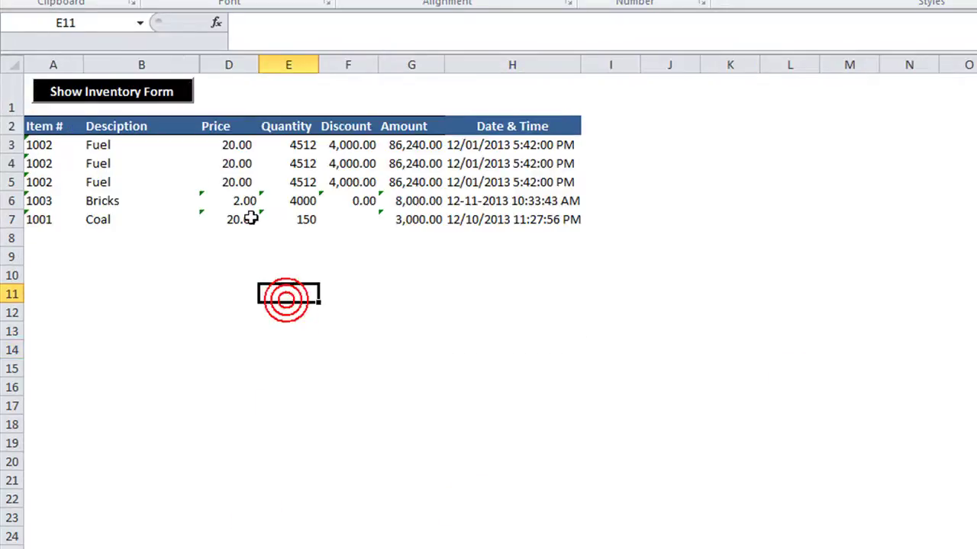
click(239, 200)
click(289, 198)
click(355, 200)
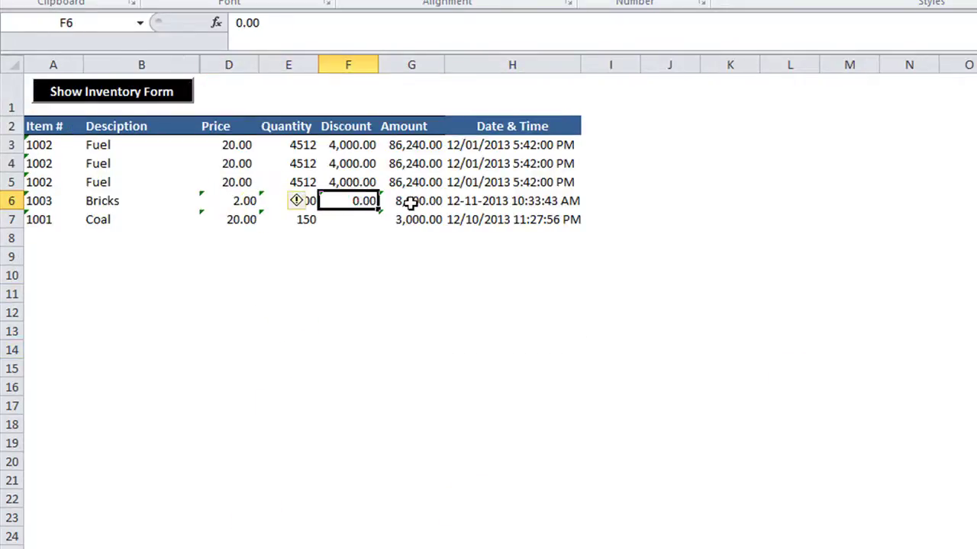
click(411, 200)
- Review the three Bricks quantities in E5:E7 on the purchases sheet and compare them with the Bricks amount on the sales sheet
key(ctrl+Page_Up)
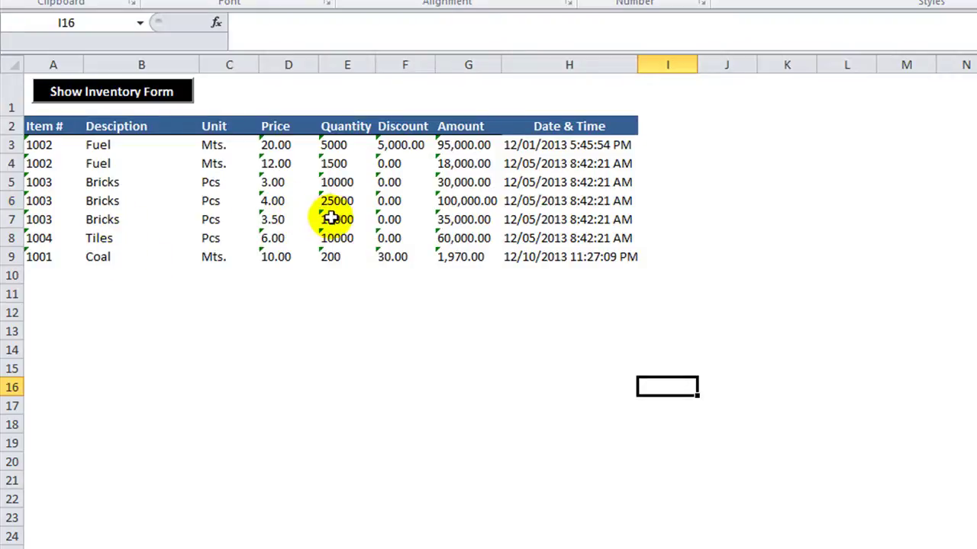
click(330, 182)
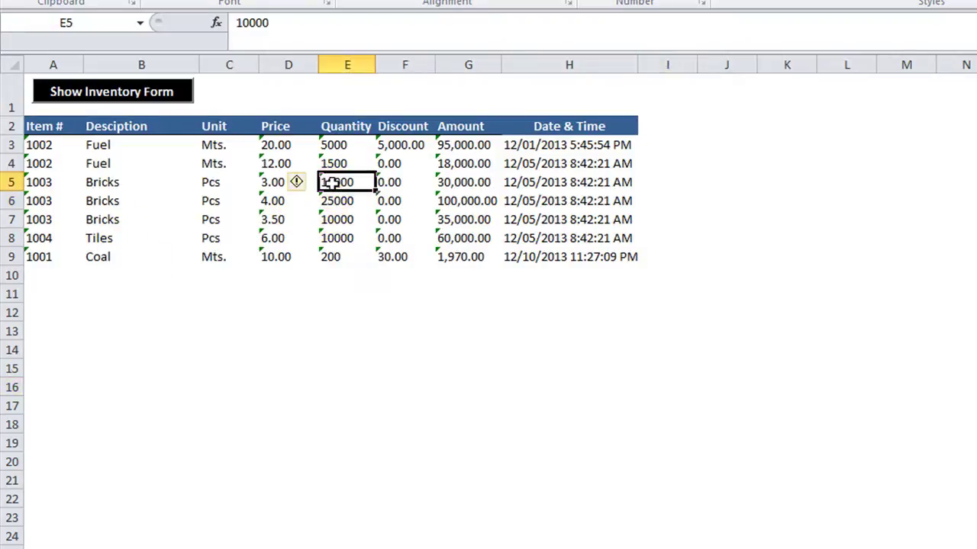
drag(330, 182, 333, 218)
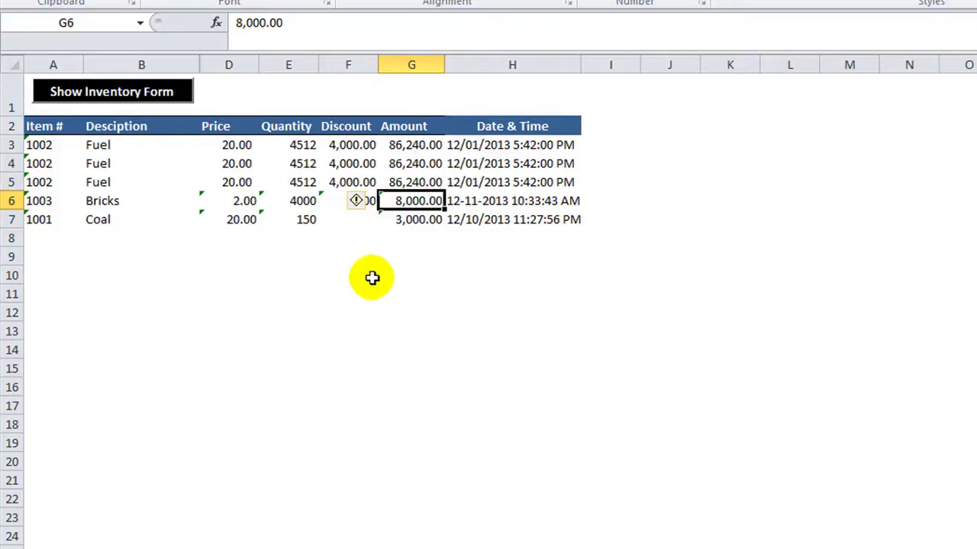
click(372, 281)
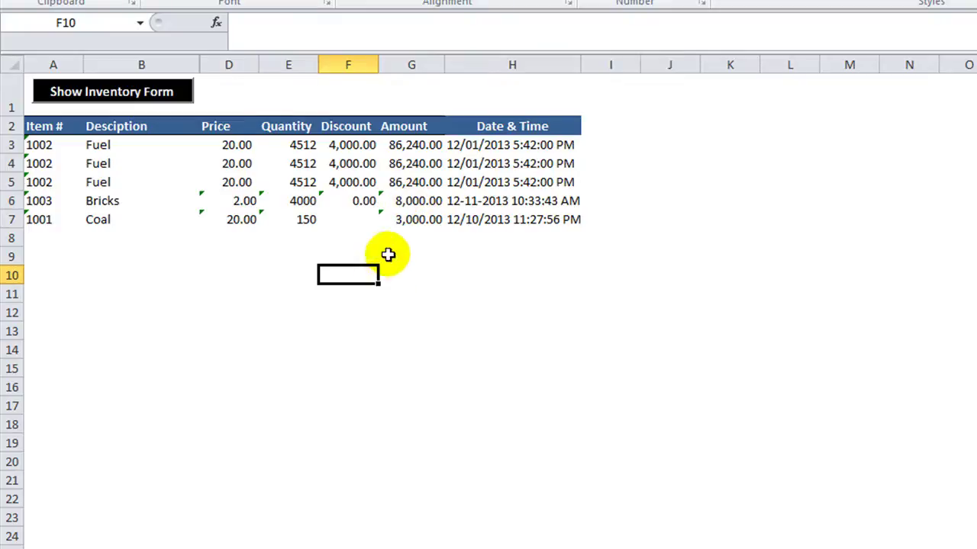
click(401, 200)
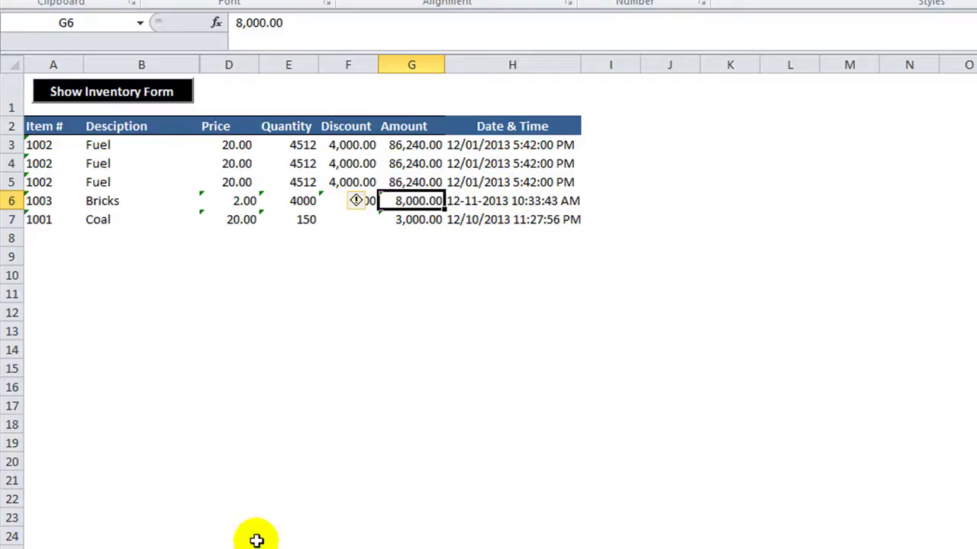
- Reopen the inventory form from the sales sheet, check the stock detail and total sales for item 1001, and exit the form
click(169, 106)
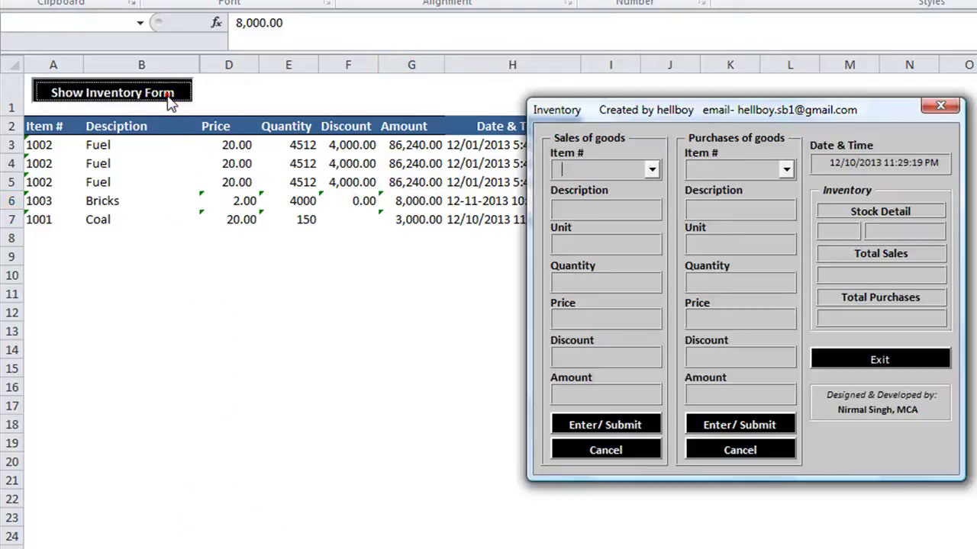
click(653, 169)
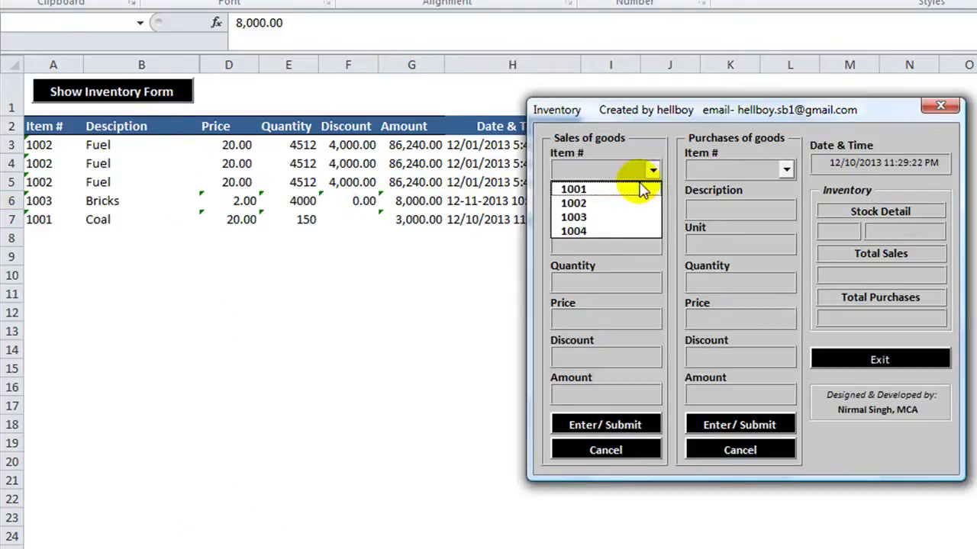
click(641, 189)
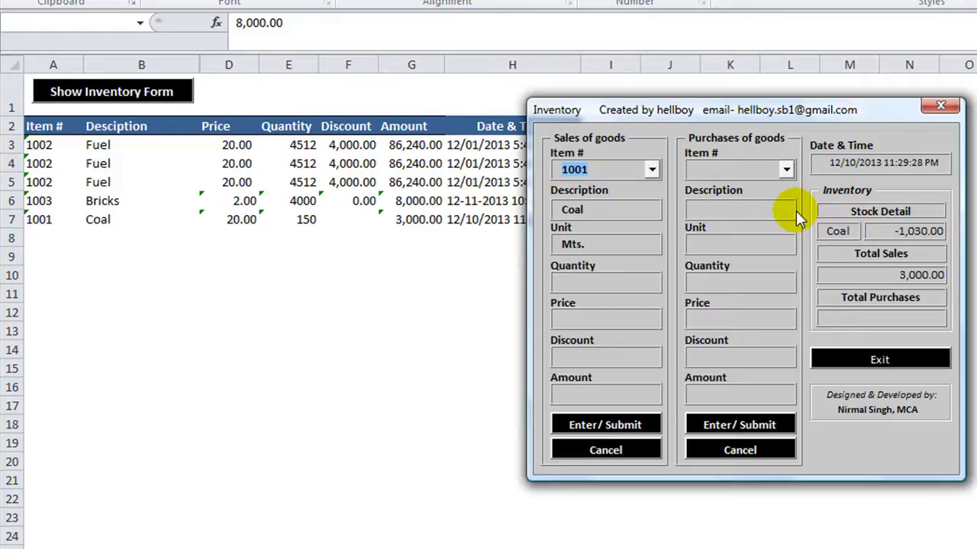
click(716, 454)
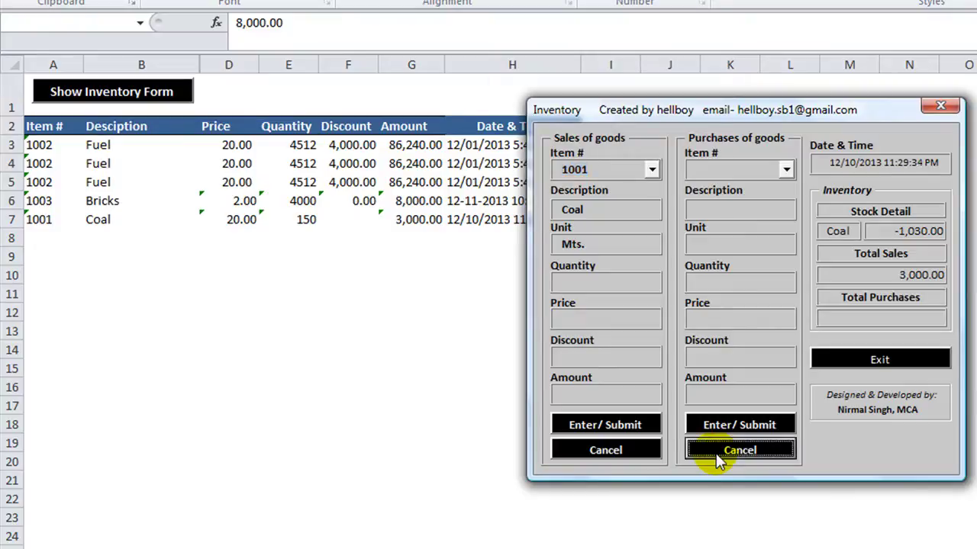
click(821, 365)
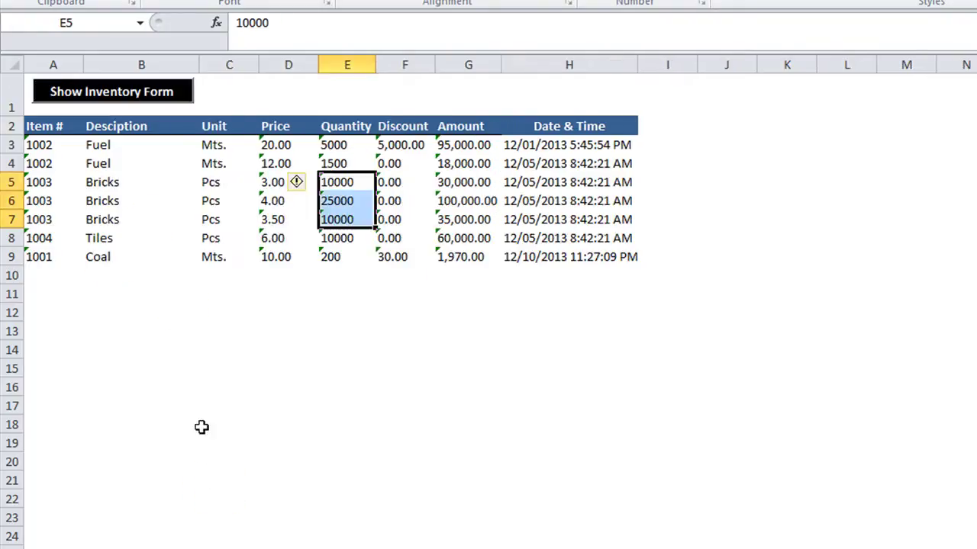
click(202, 389)
click(165, 367)
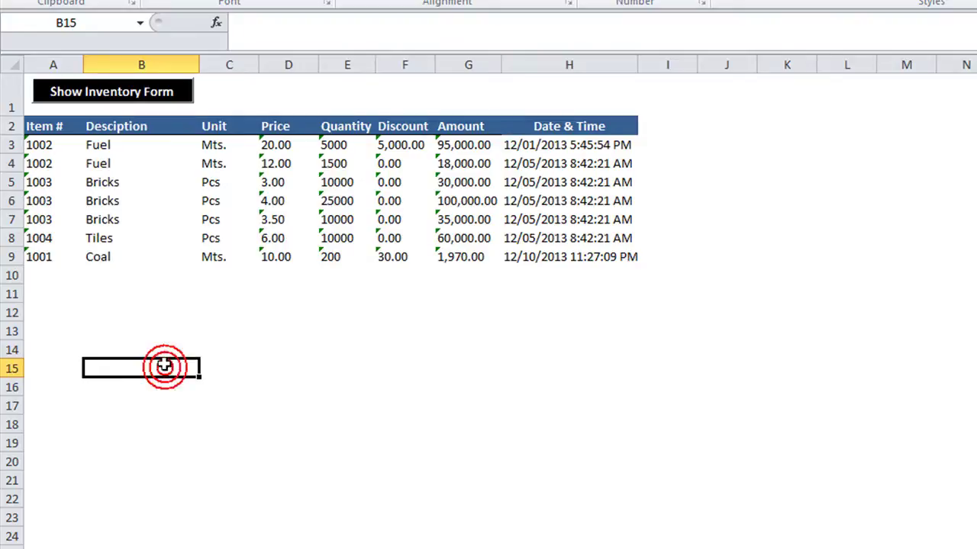
click(162, 349)
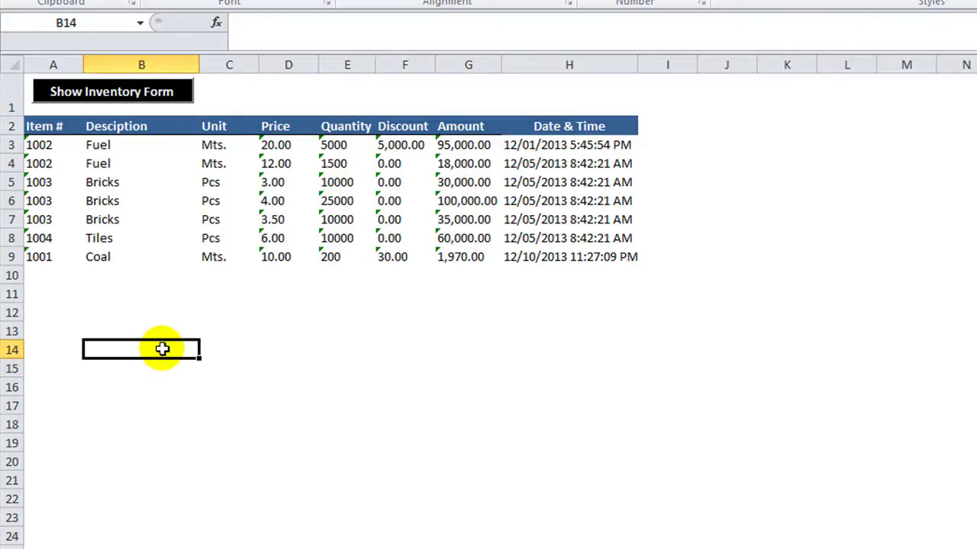